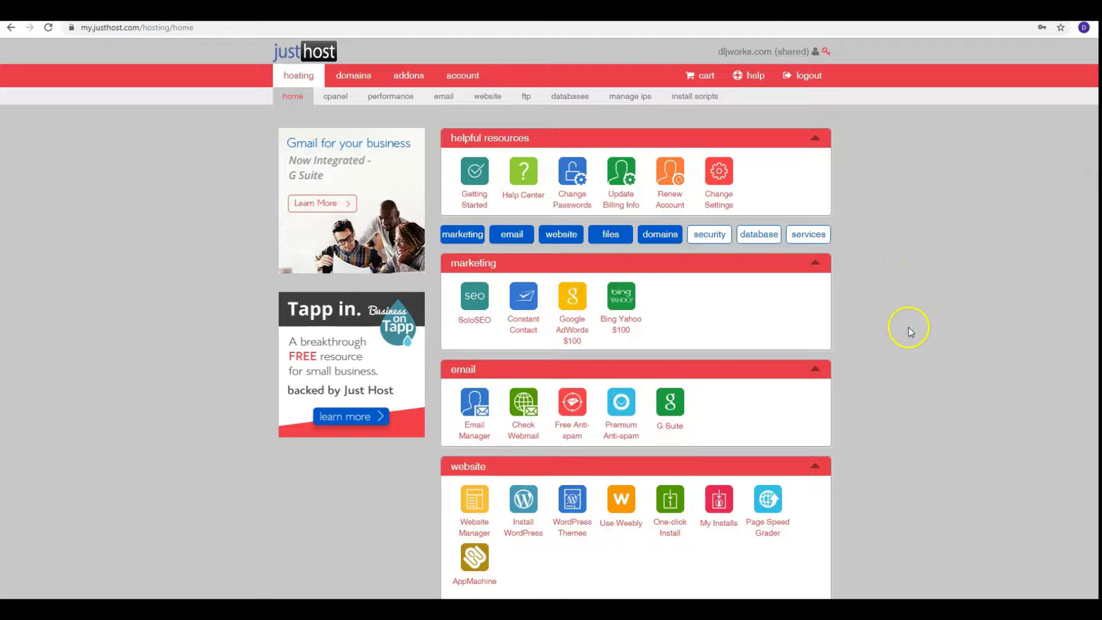
# Step: Launch File Manager with the Web Root setting so public_html's folders and files are listed
pyautogui.scroll(-4, 921, 326)
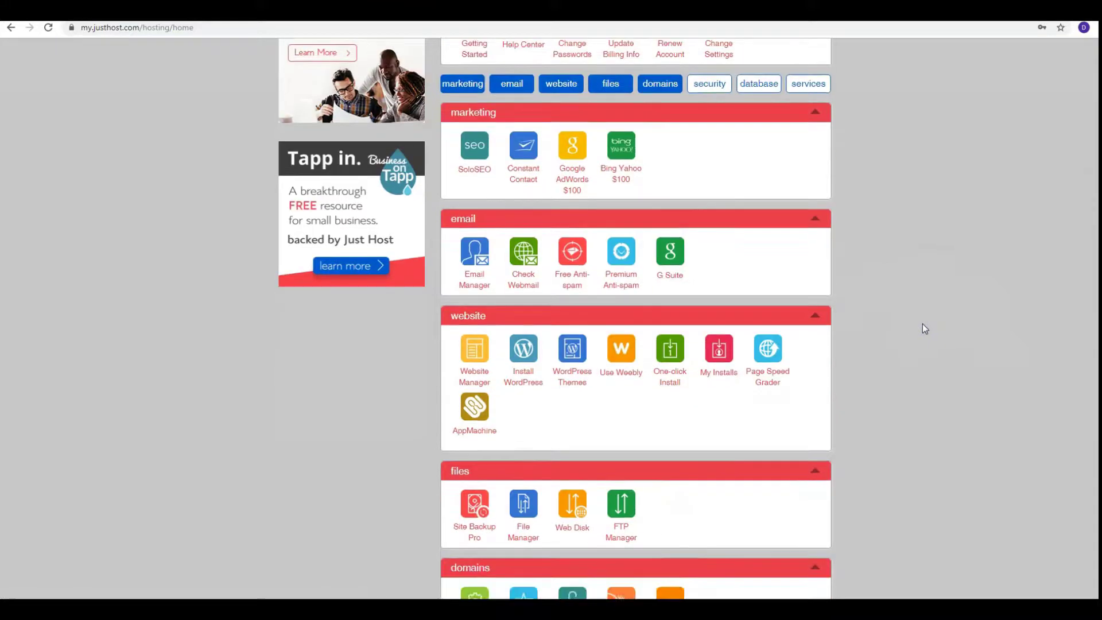
pyautogui.scroll(4, 953, 381)
pyautogui.scroll(-5, 941, 384)
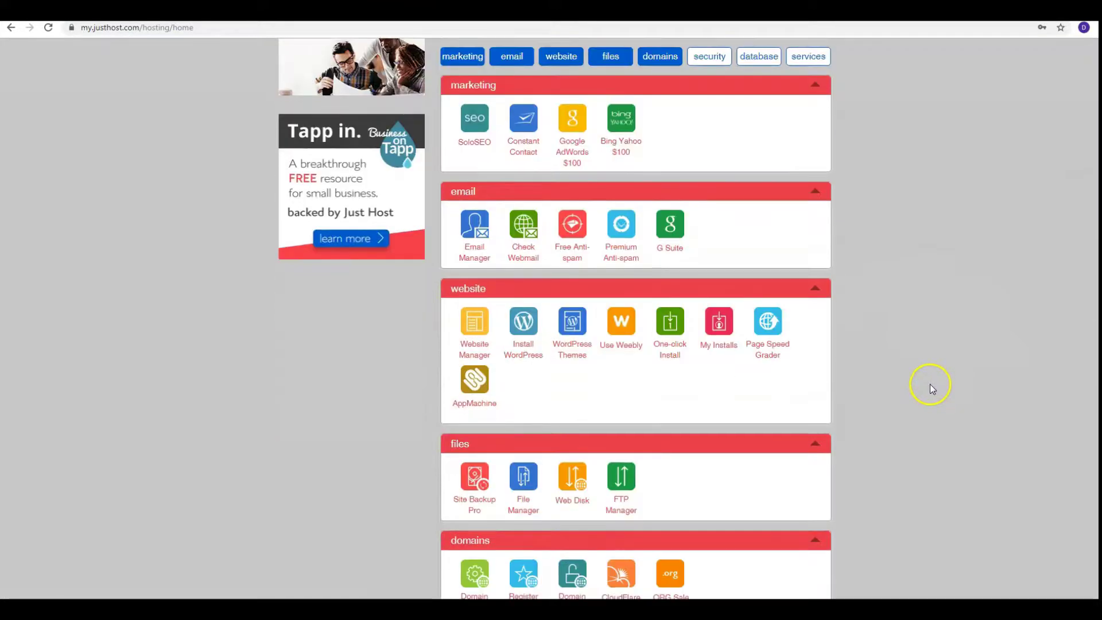
pyautogui.scroll(4, 1049, 491)
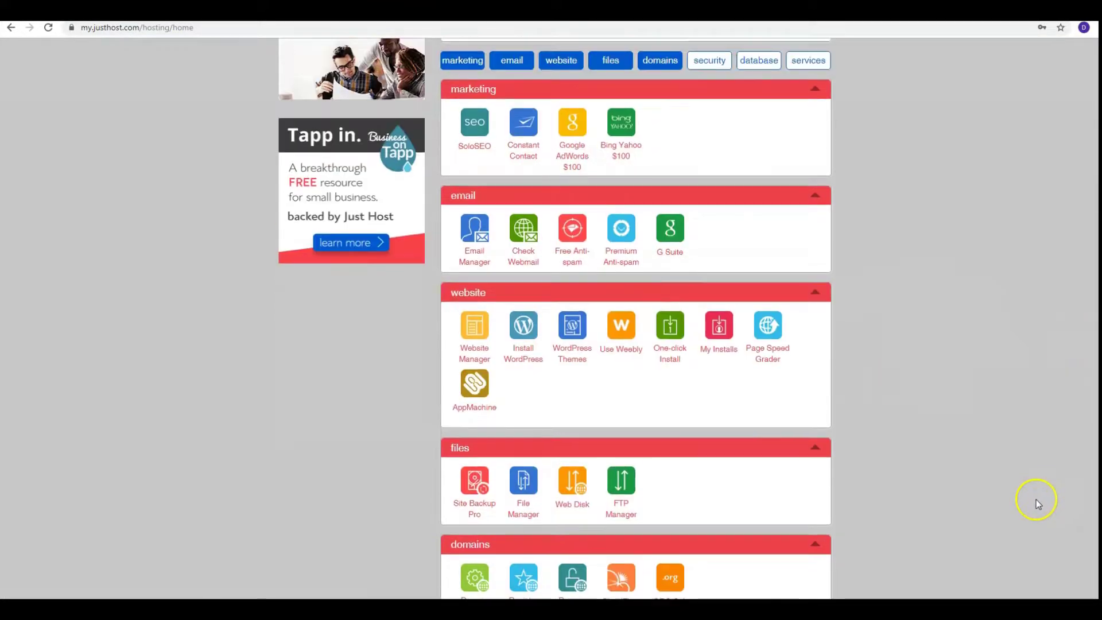
pyautogui.scroll(-3, 960, 343)
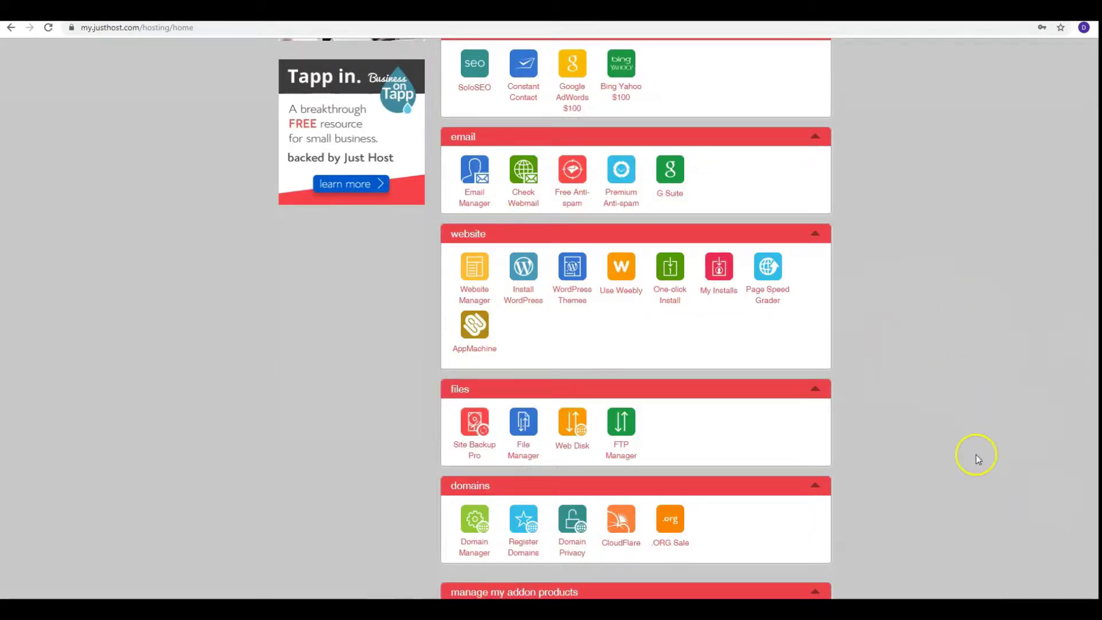
pyautogui.scroll(-2, 529, 456)
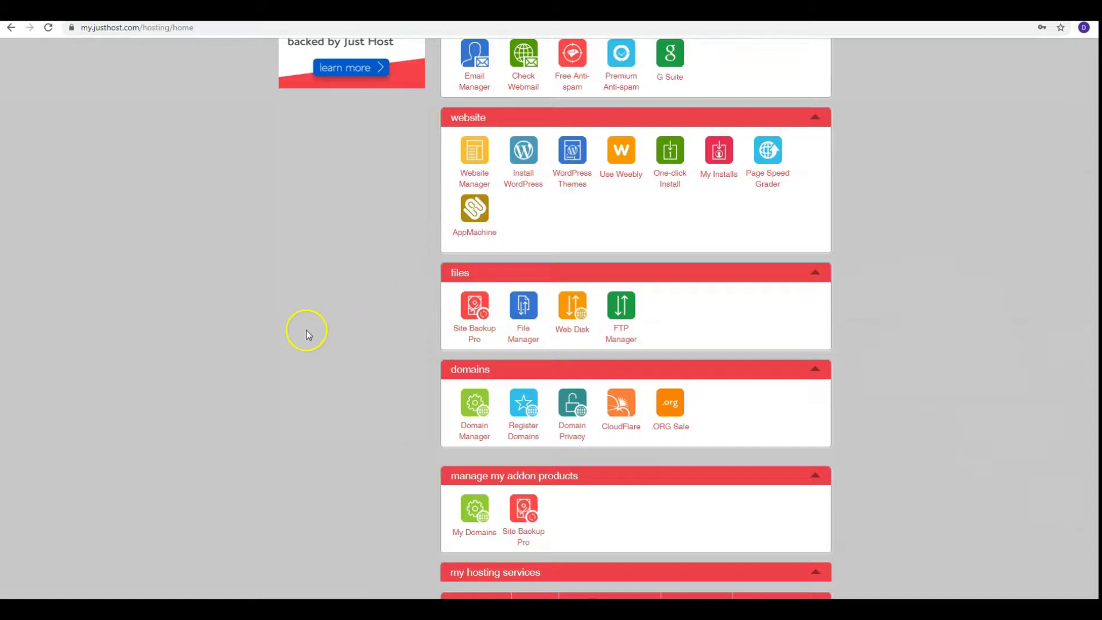
pyautogui.scroll(2, 325, 410)
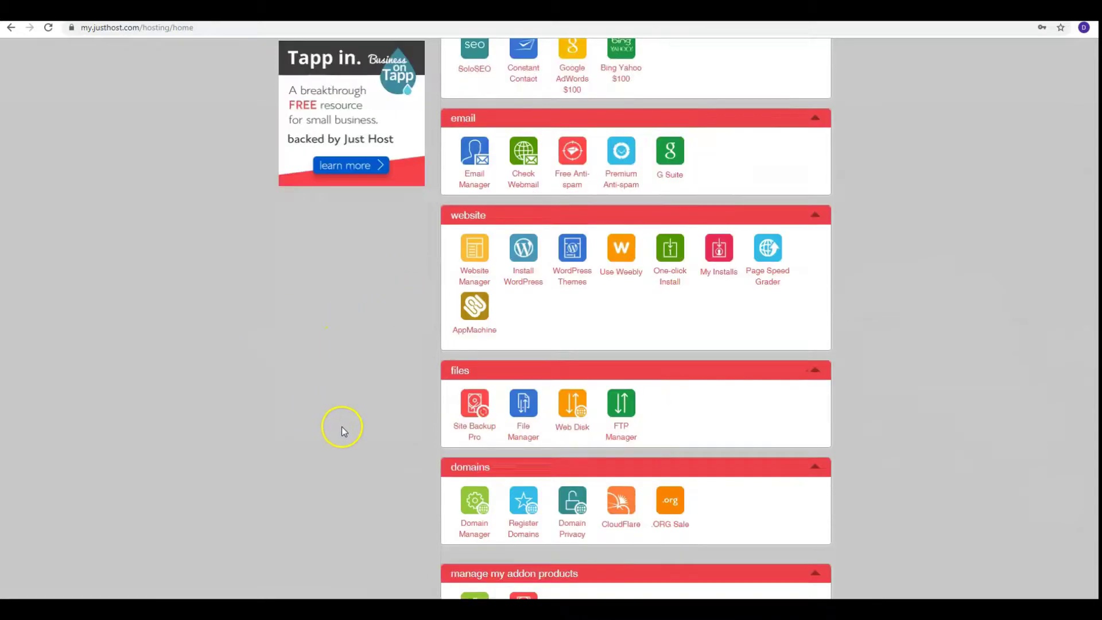
pyautogui.scroll(-1, 342, 426)
pyautogui.scroll(2, 344, 427)
pyautogui.scroll(-1, 346, 436)
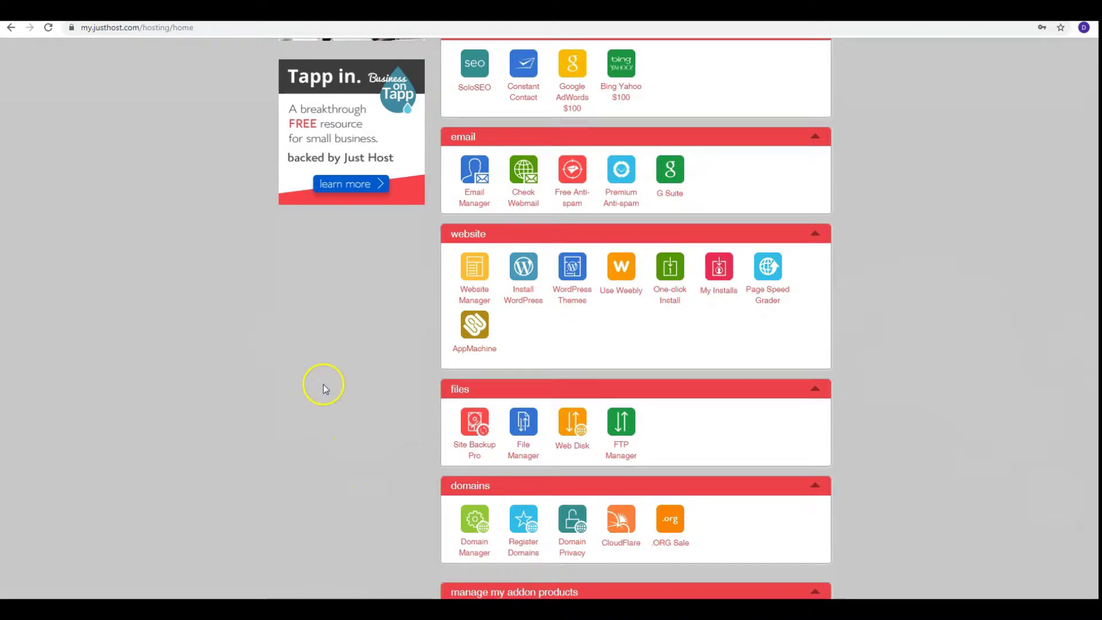
pyautogui.scroll(-2, 327, 389)
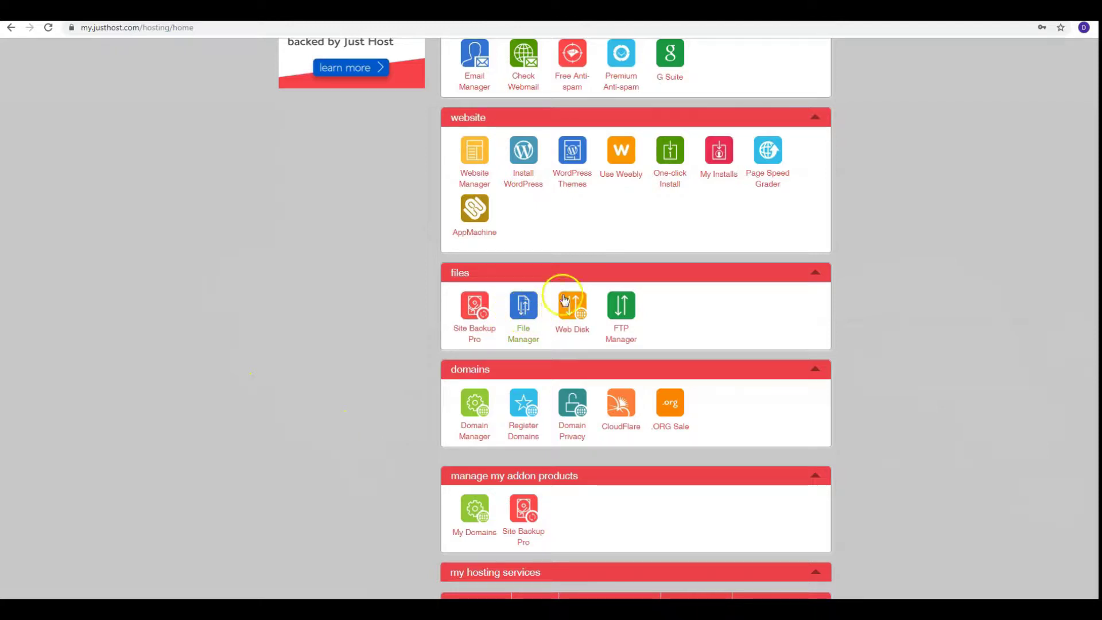
pyautogui.click(524, 308)
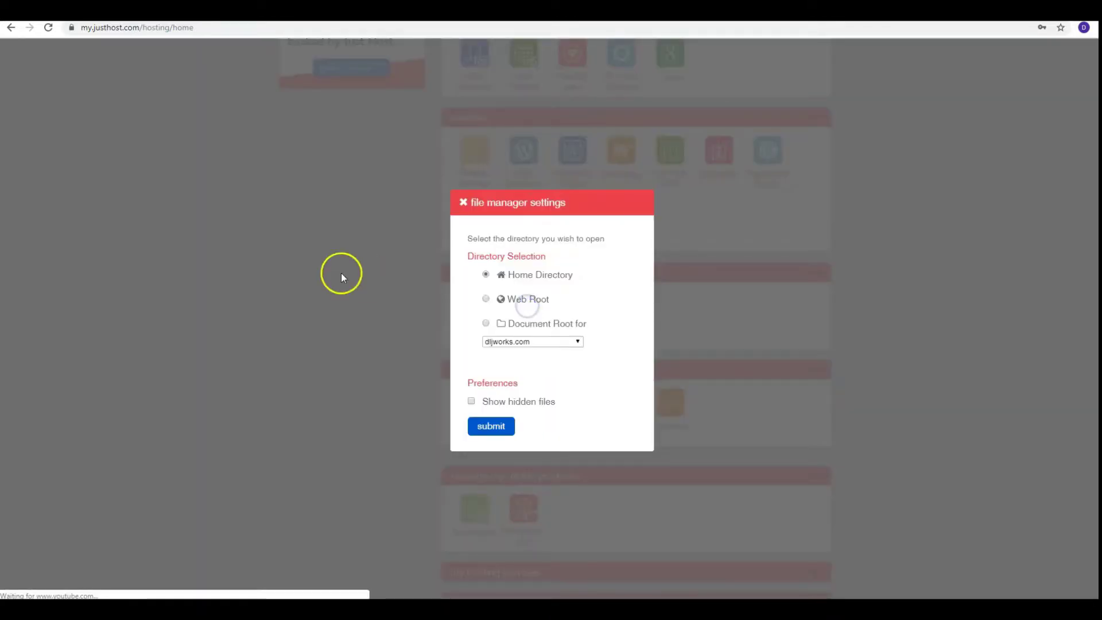
pyautogui.click(486, 300)
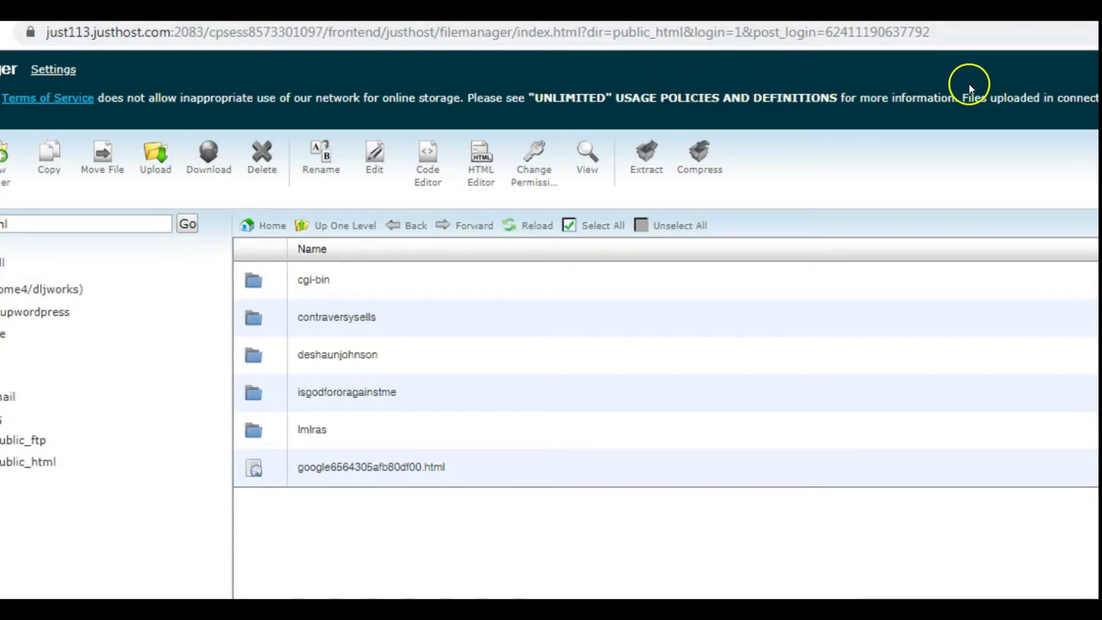
# Step: Upload jqueryform (1).zip (104.17 KB) from Downloads into public_html and go back to the listing
pyautogui.click(155, 153)
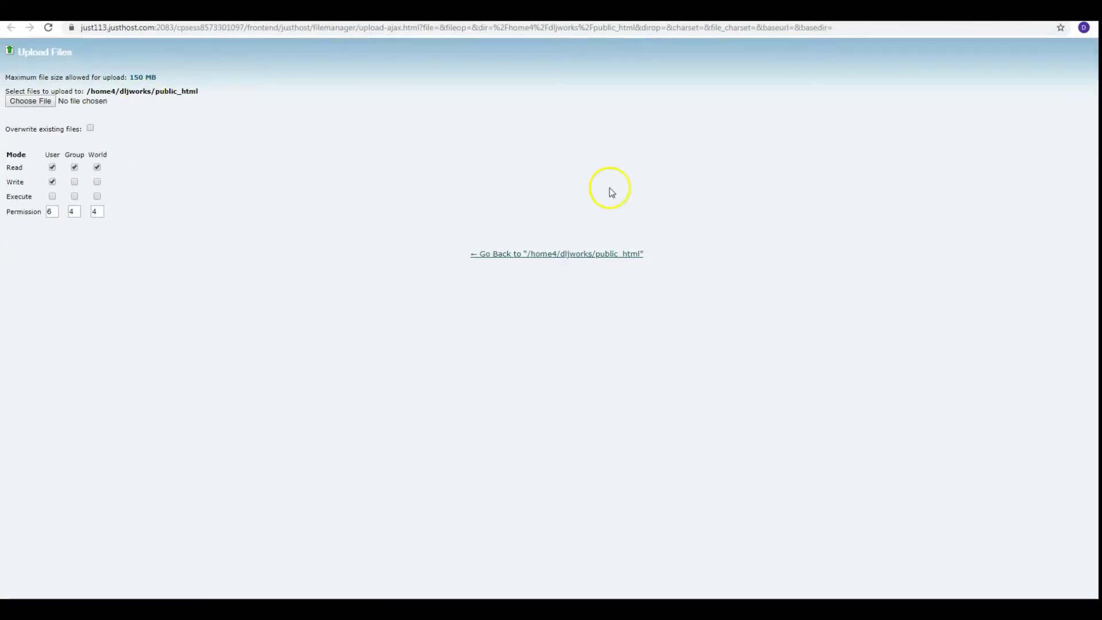
pyautogui.click(42, 105)
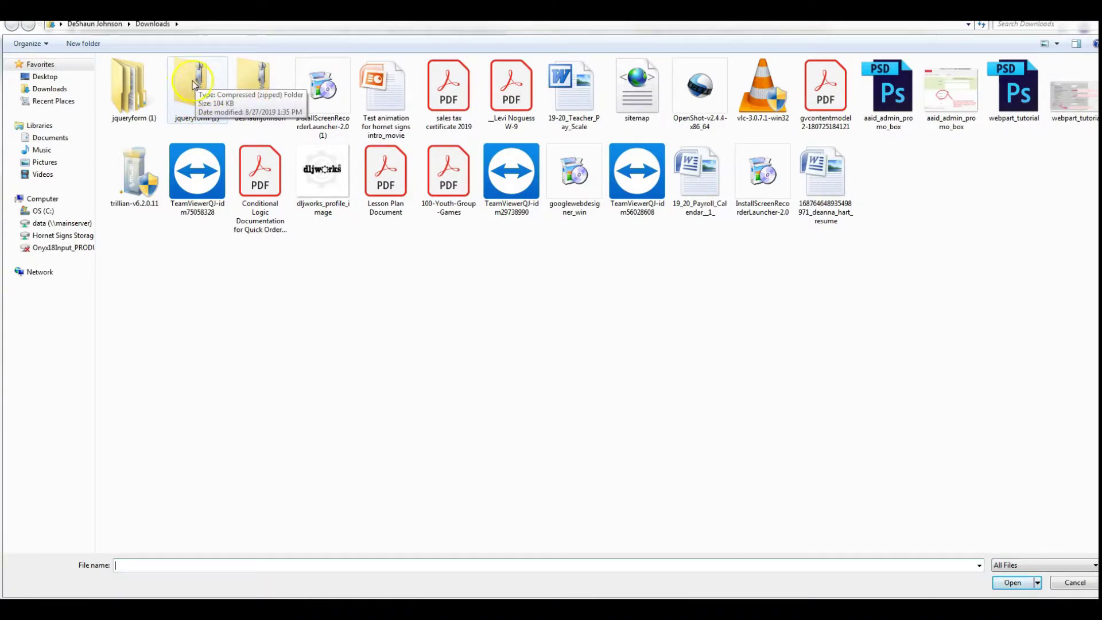
pyautogui.click(195, 98)
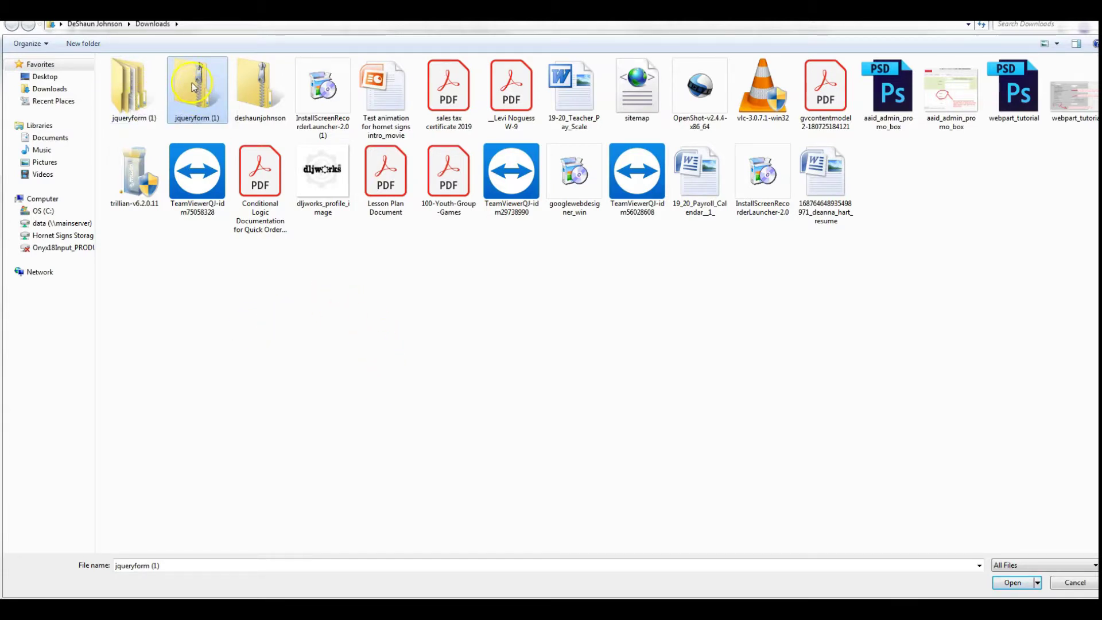
pyautogui.click(1023, 589)
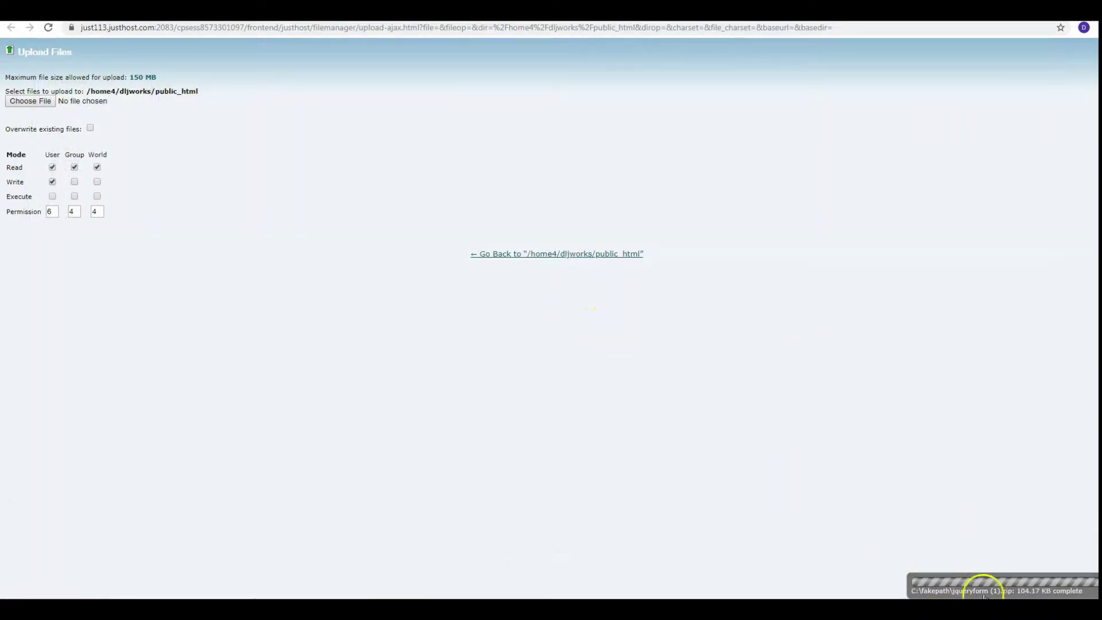
pyautogui.click(572, 254)
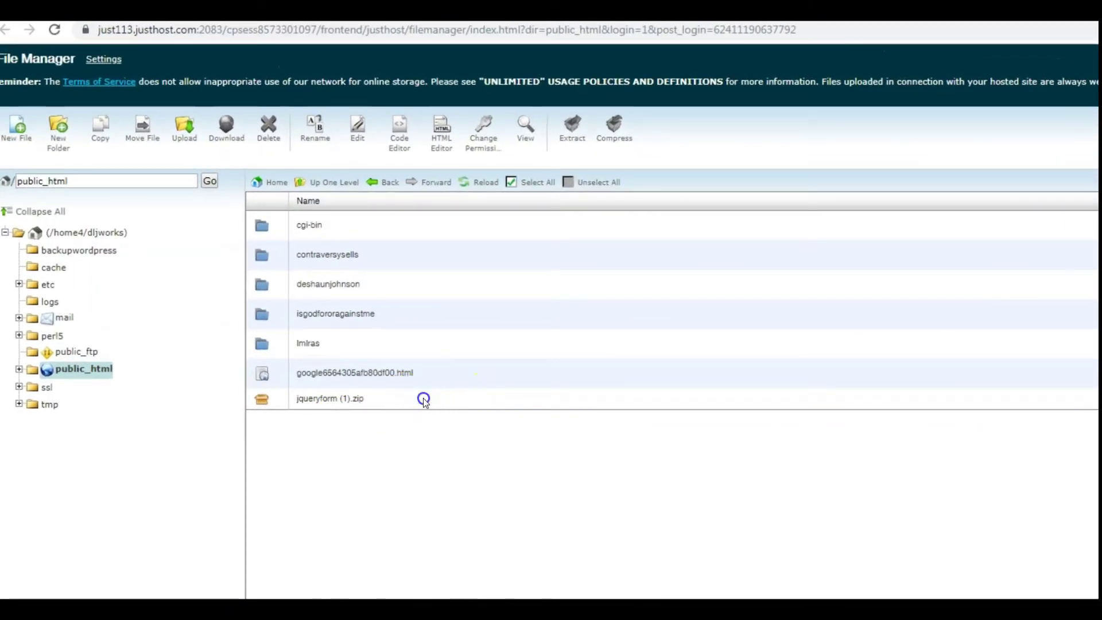
# Step: Extract jqueryform (1).zip to /public_html, producing the jqueryform-03bd89 folder, and close the results
pyautogui.click(446, 397)
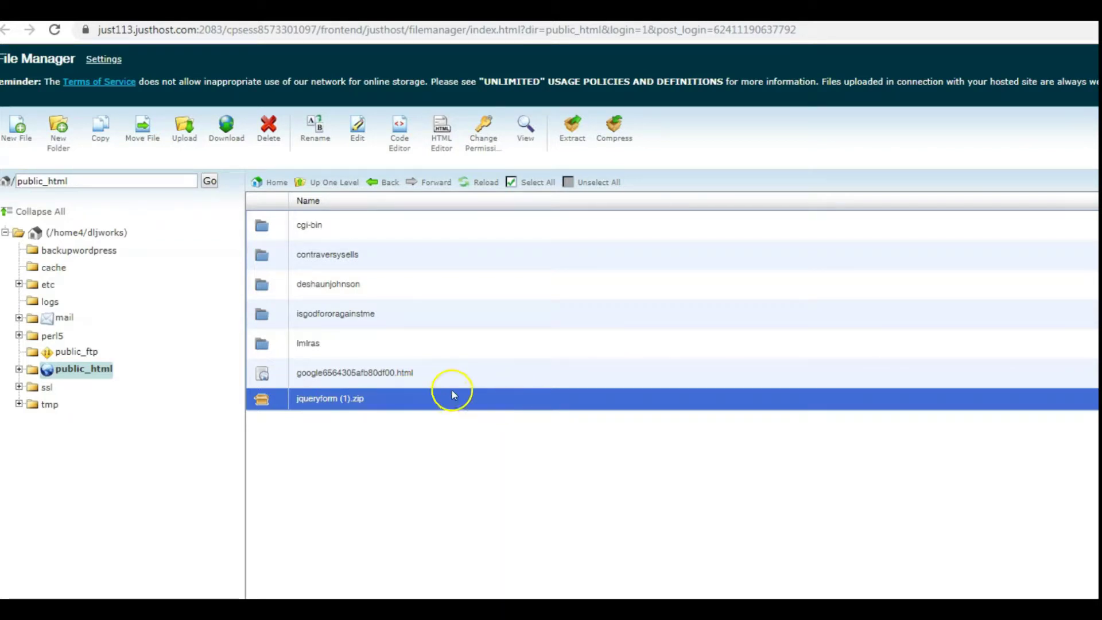
pyautogui.click(571, 121)
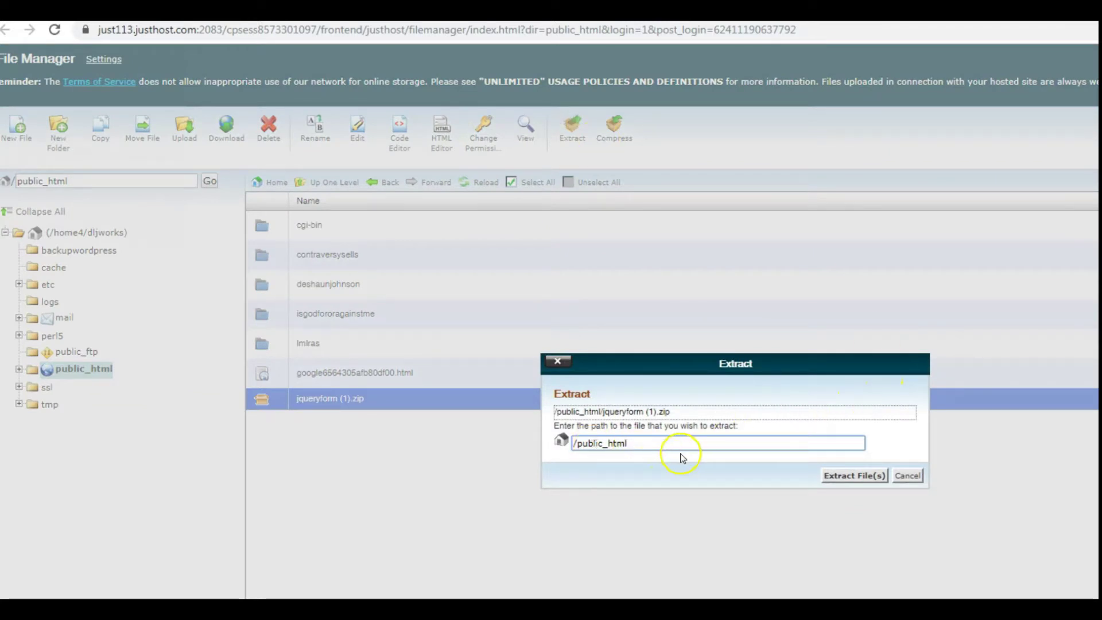
pyautogui.click(845, 476)
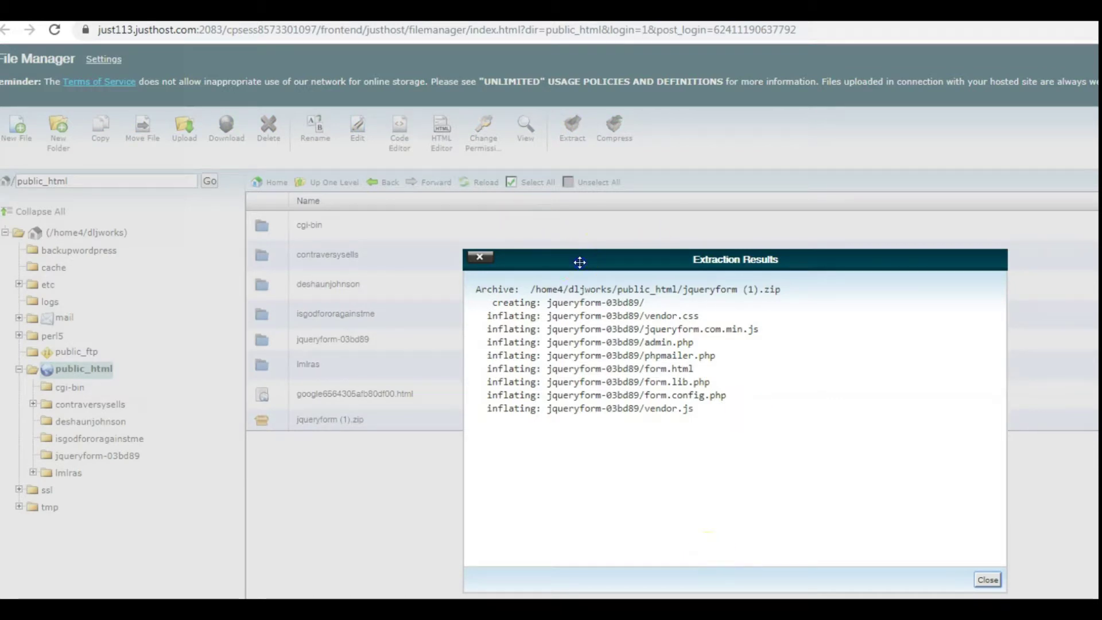
pyautogui.moveTo(580, 262); pyautogui.dragTo(594, 212)
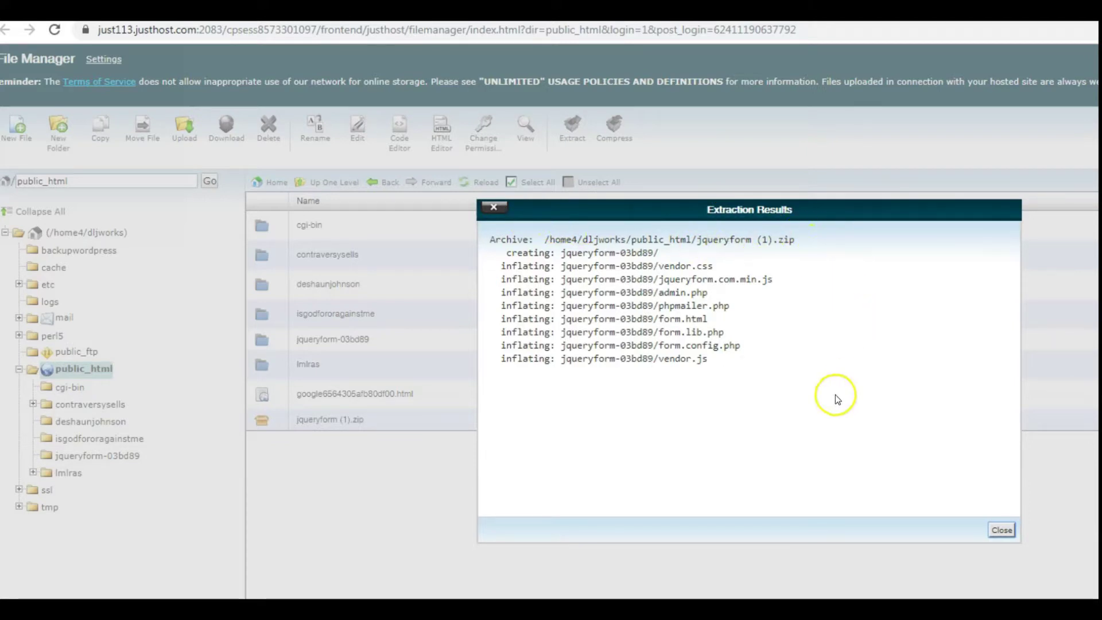
pyautogui.click(1003, 529)
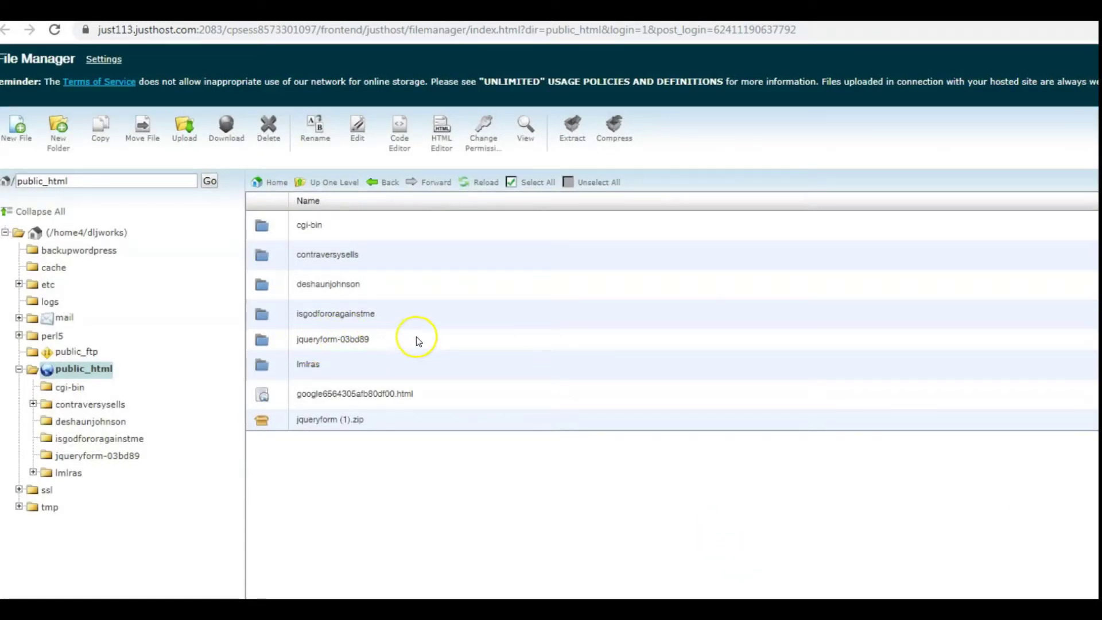
# Step: Delete jqueryform (1).zip from public_html, leaving only the jqueryform-03bd89 folder
pyautogui.click(302, 339)
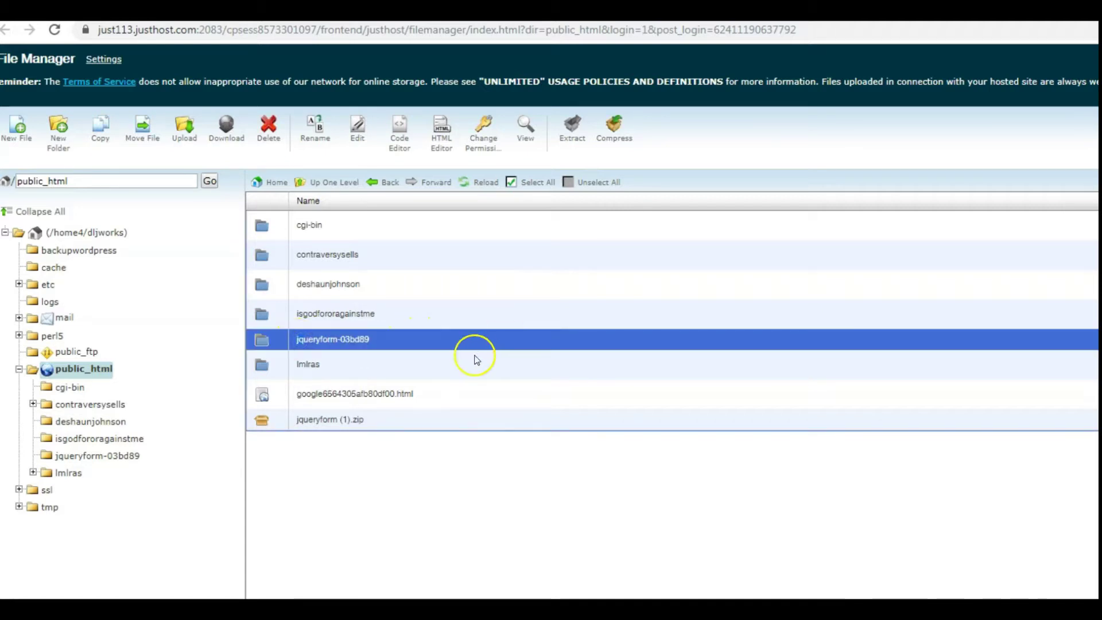
pyautogui.click(472, 426)
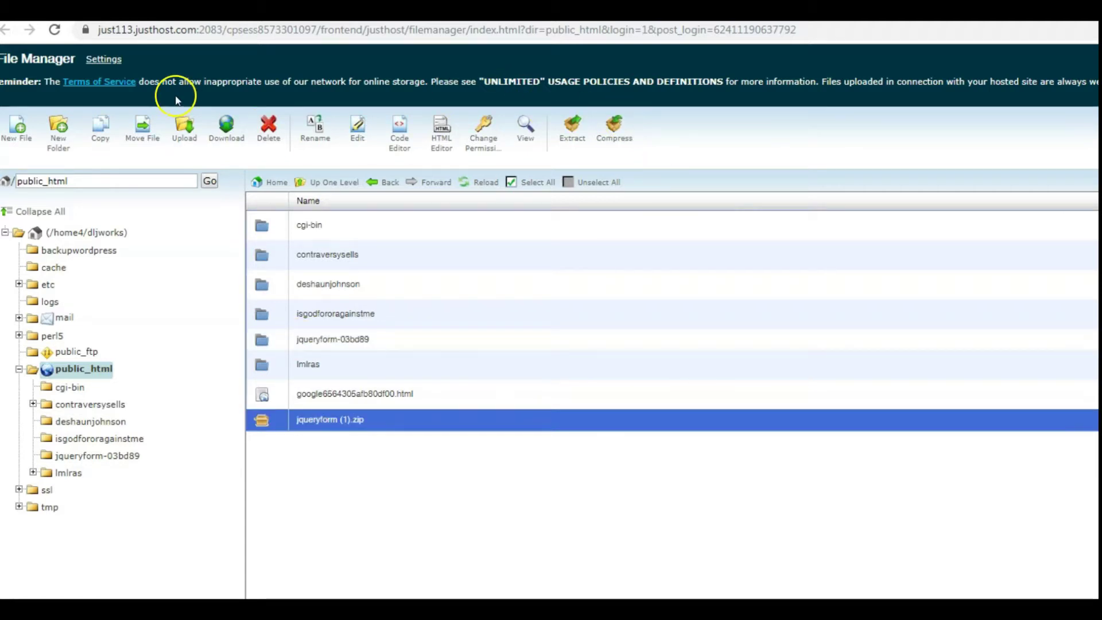
pyautogui.click(270, 127)
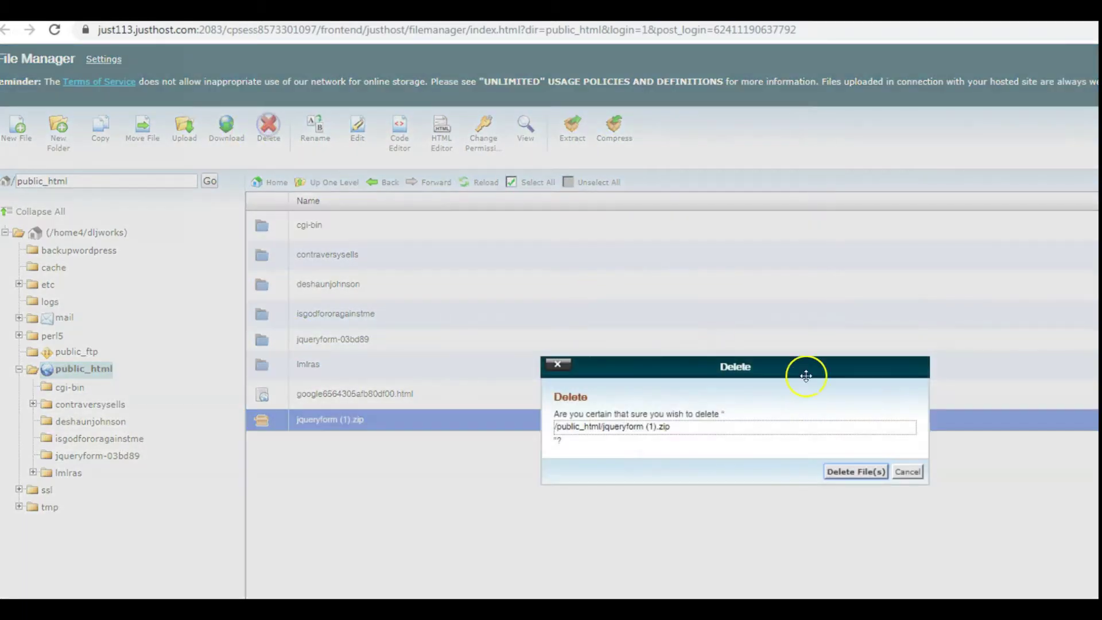
pyautogui.click(844, 467)
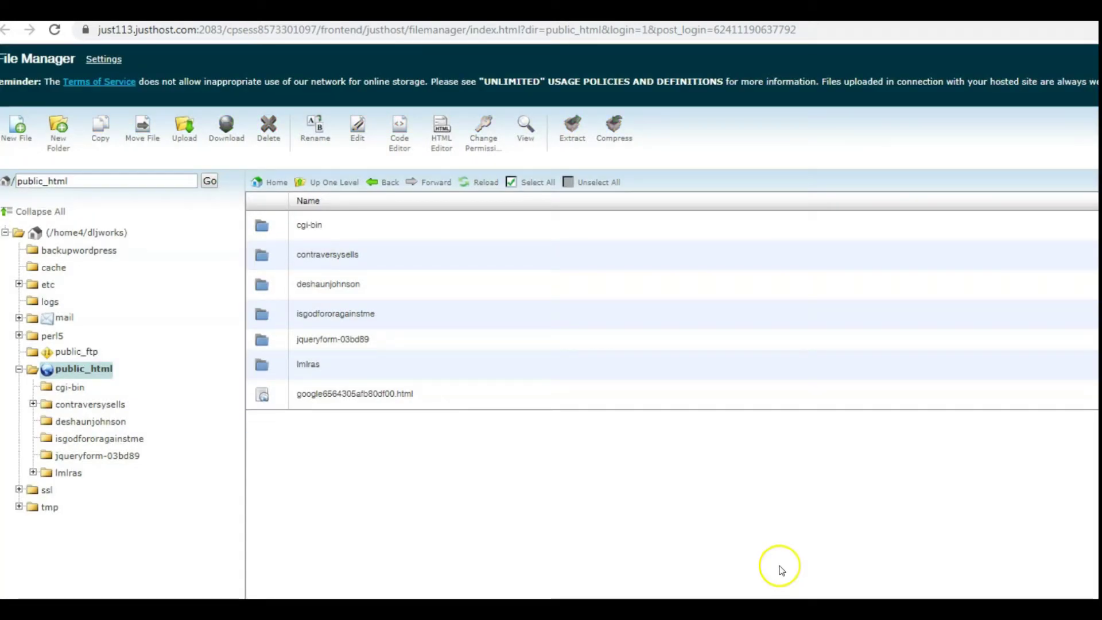
pyautogui.click(409, 339)
pyautogui.click(408, 339)
pyautogui.moveTo(420, 375); pyautogui.dragTo(394, 345)
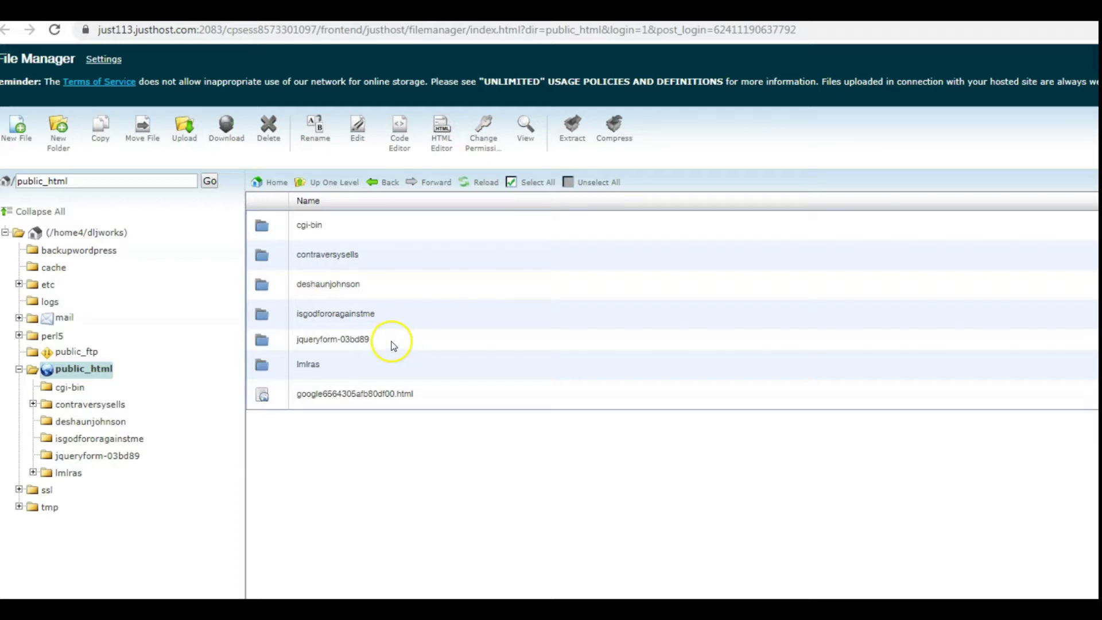
pyautogui.doubleClick(394, 343)
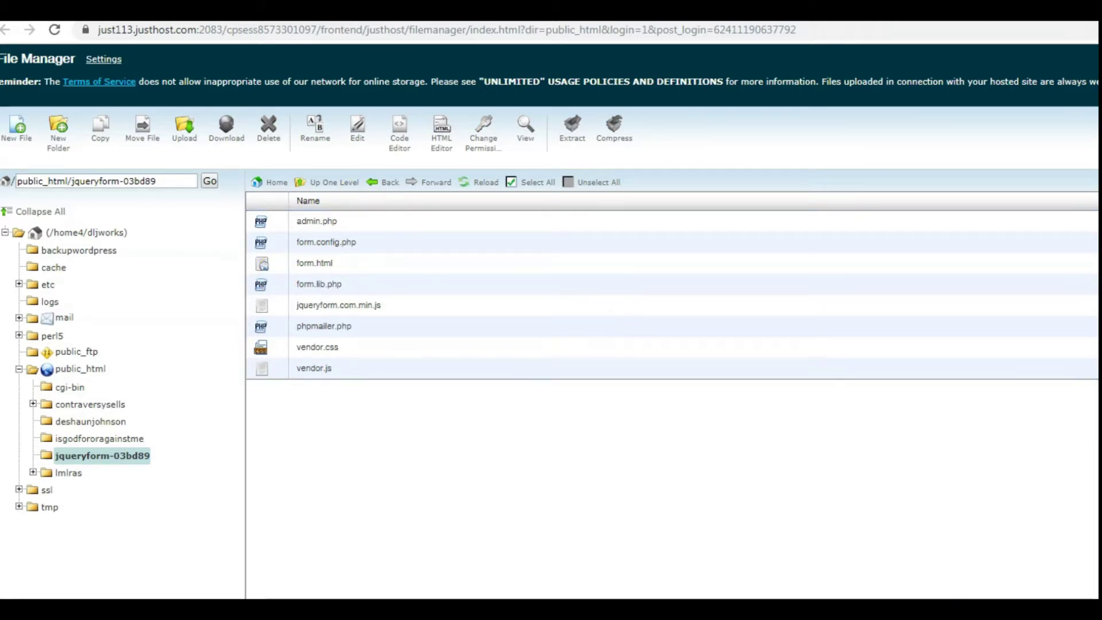
pyautogui.moveTo(715, 64); pyautogui.dragTo(315, 57)
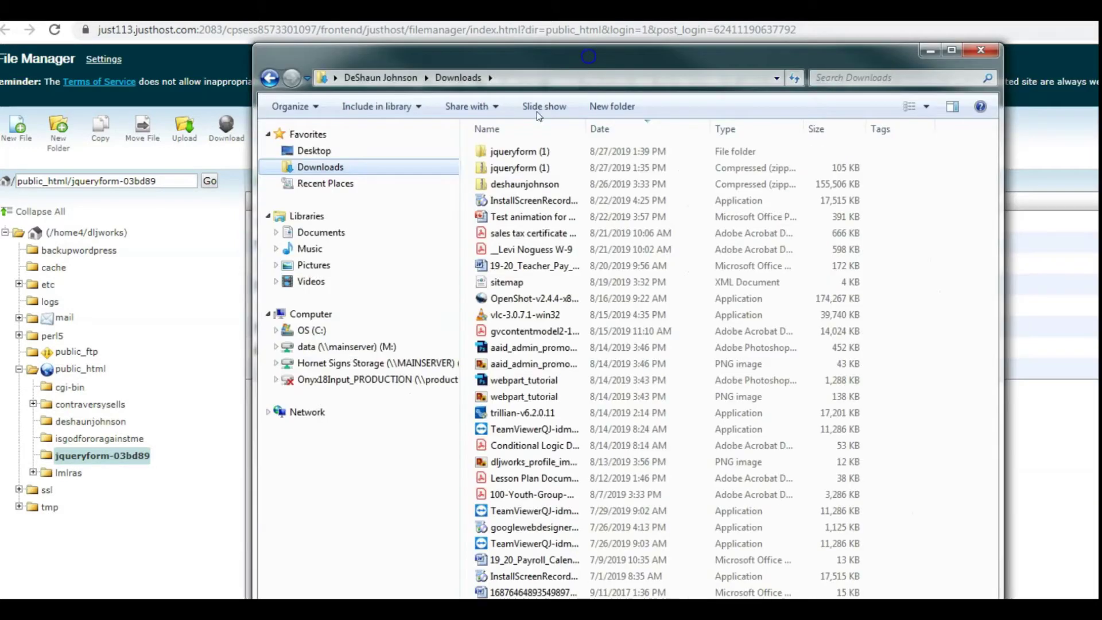
pyautogui.click(520, 150)
pyautogui.doubleClick(521, 151)
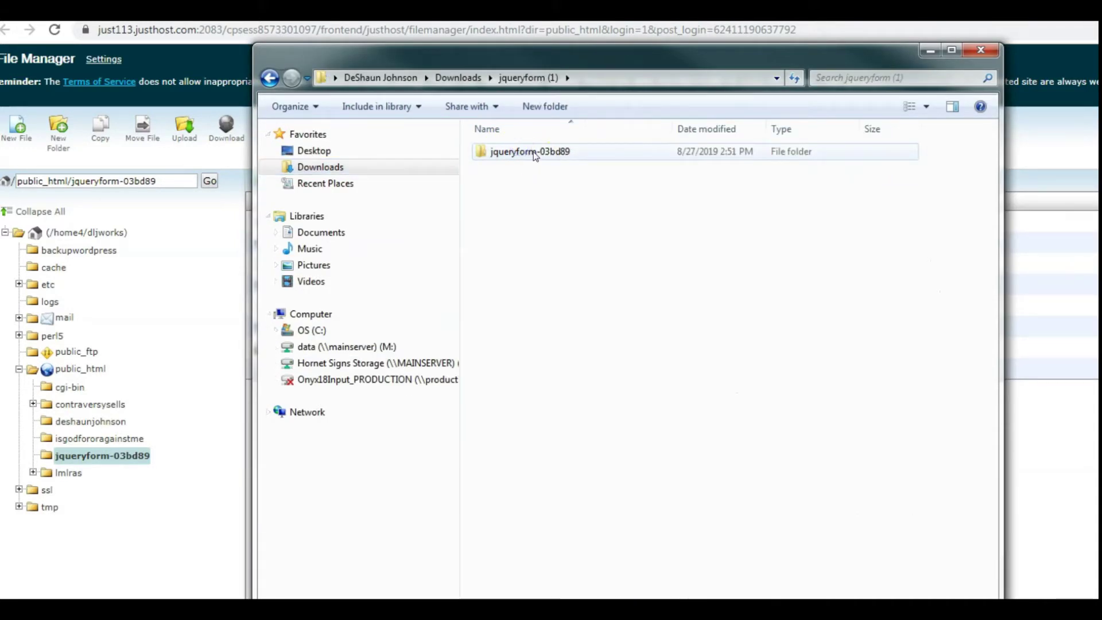
pyautogui.doubleClick(523, 151)
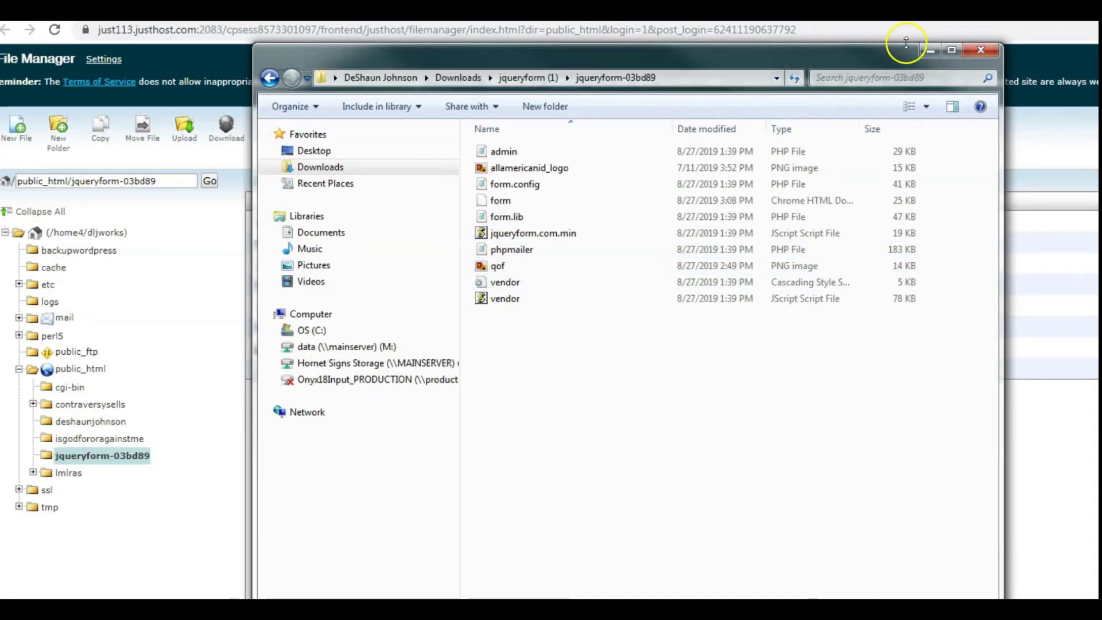
pyautogui.click(932, 52)
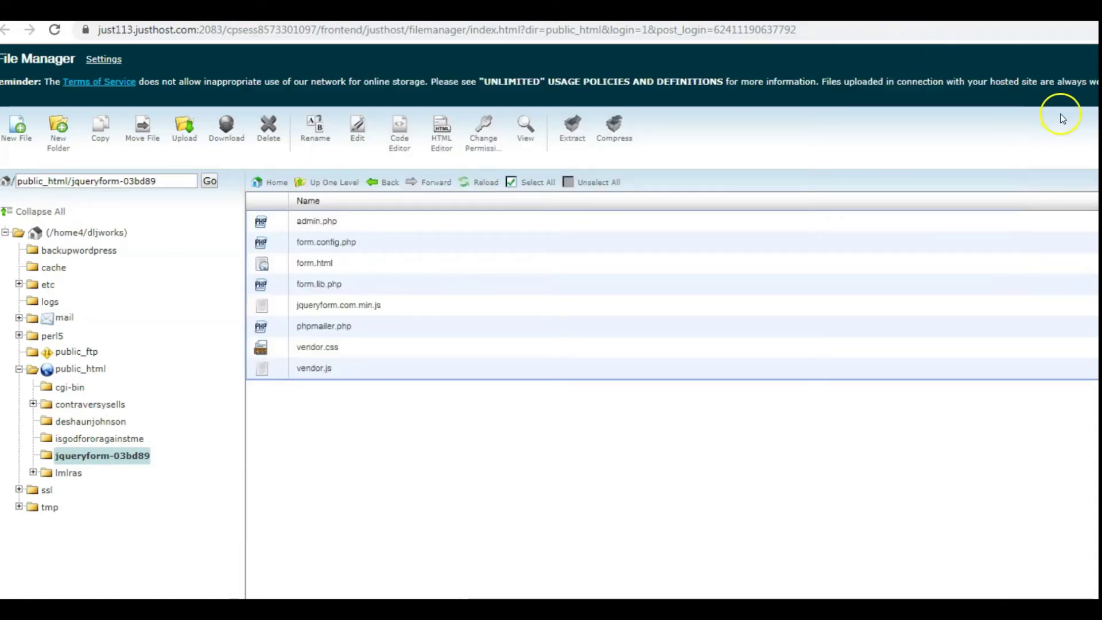
pyautogui.click(374, 182)
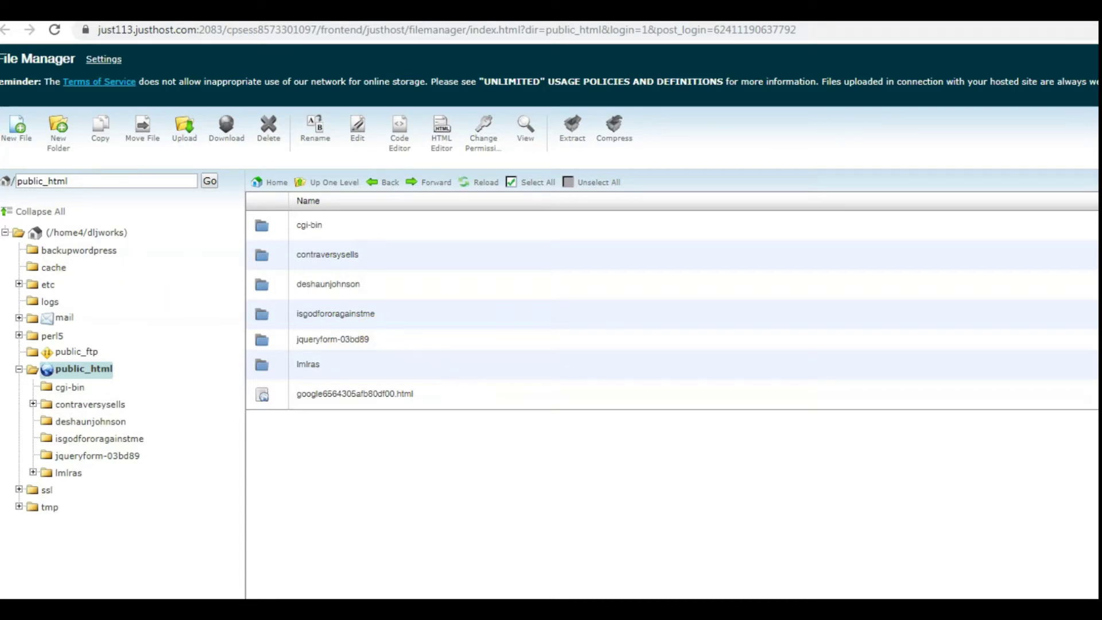
# Step: Load dljworks.com/jqueryform-03bd89/form.html in a new Chrome tab
pyautogui.hotkey('ctrl', 't')
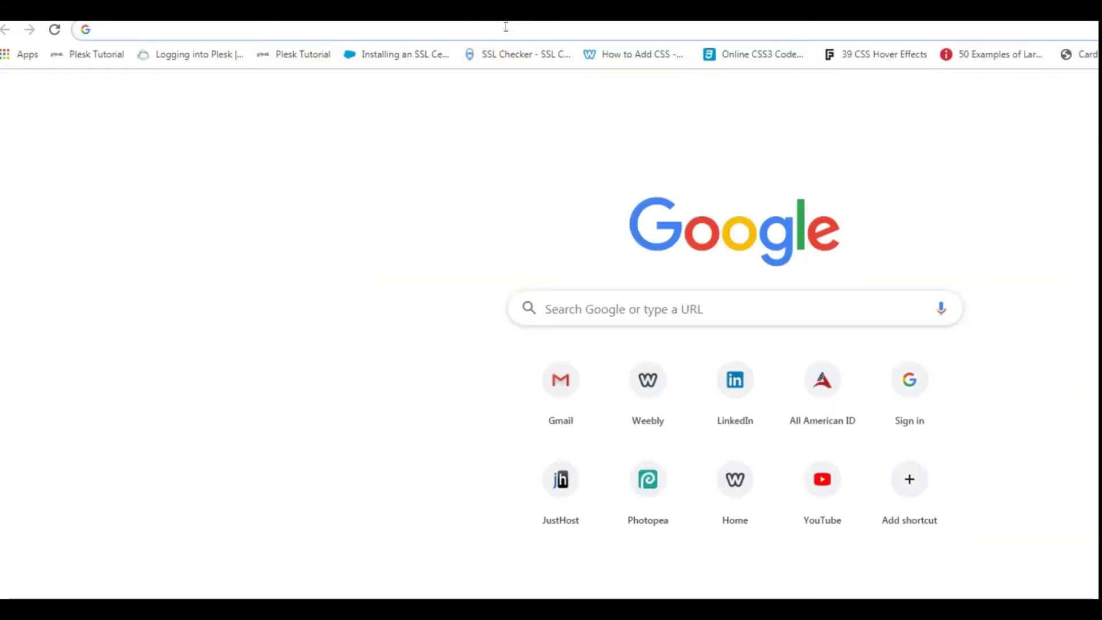
pyautogui.write('dlwor')
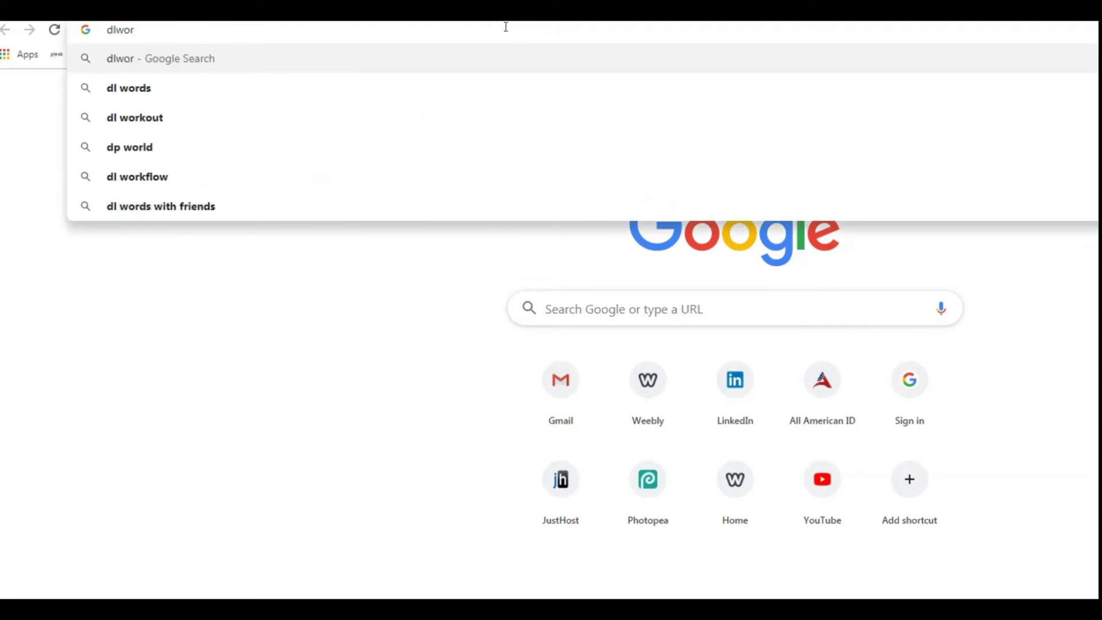
pyautogui.press('BackSpace')
pyautogui.press('BackSpace')
pyautogui.press('BackSpace')
pyautogui.write('jw')
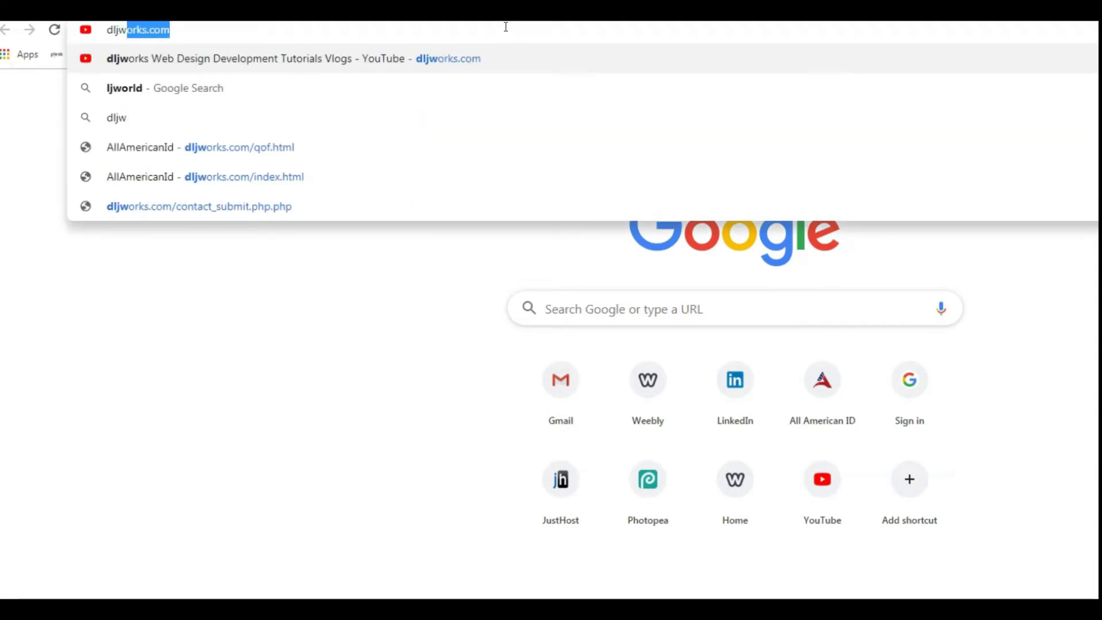
pyautogui.write('orks.com/')
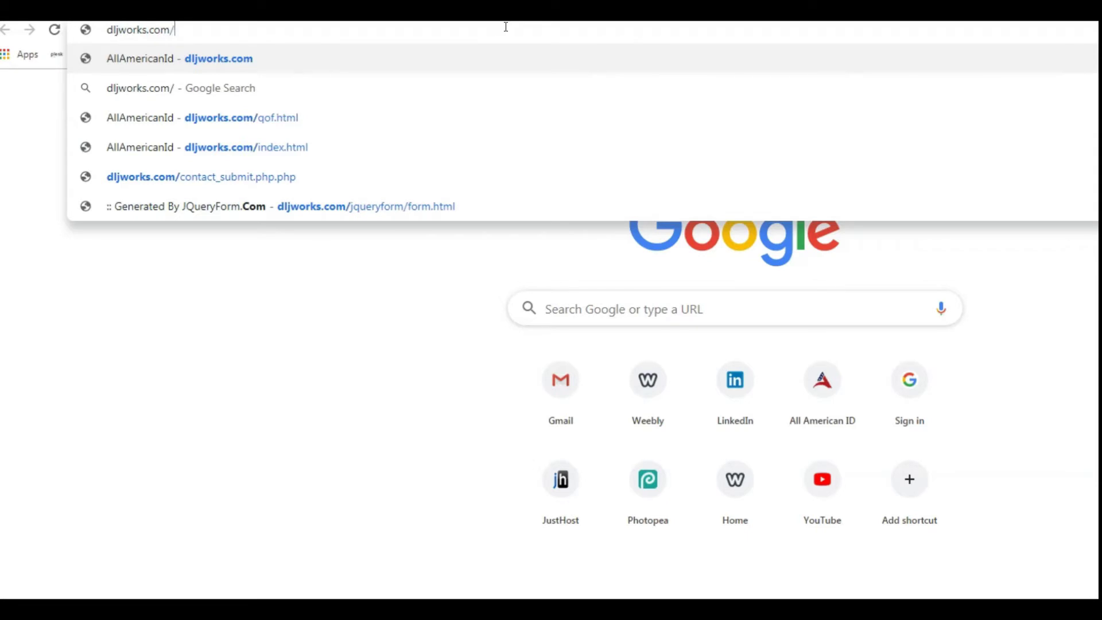
pyautogui.write('jqu')
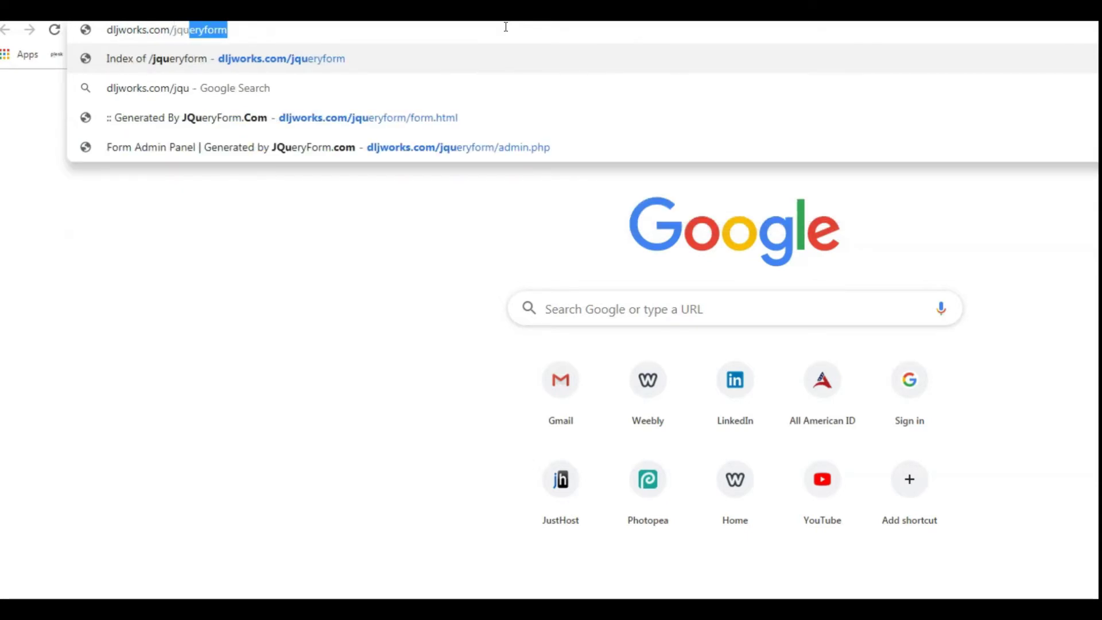
pyautogui.write('eryform0')
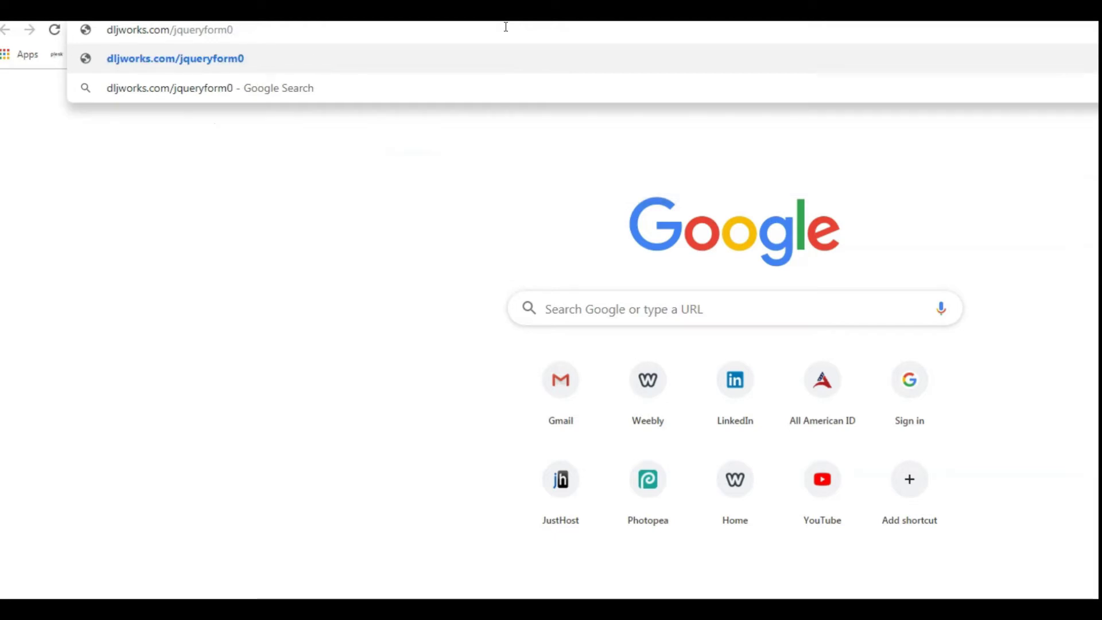
pyautogui.press('BackSpace')
pyautogui.write('-')
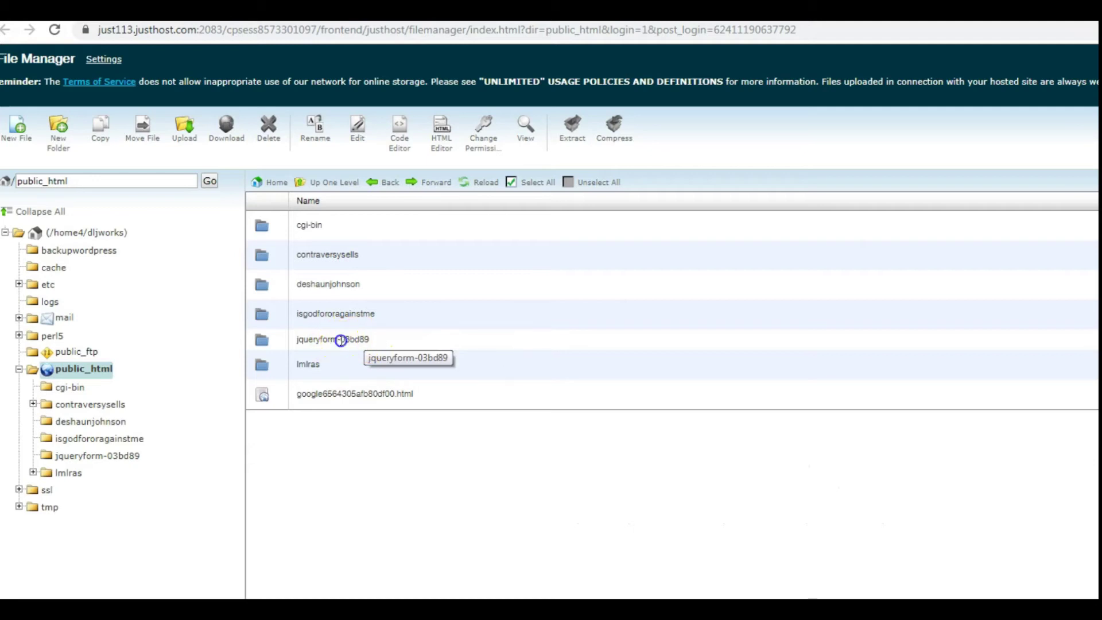
pyautogui.click(341, 340)
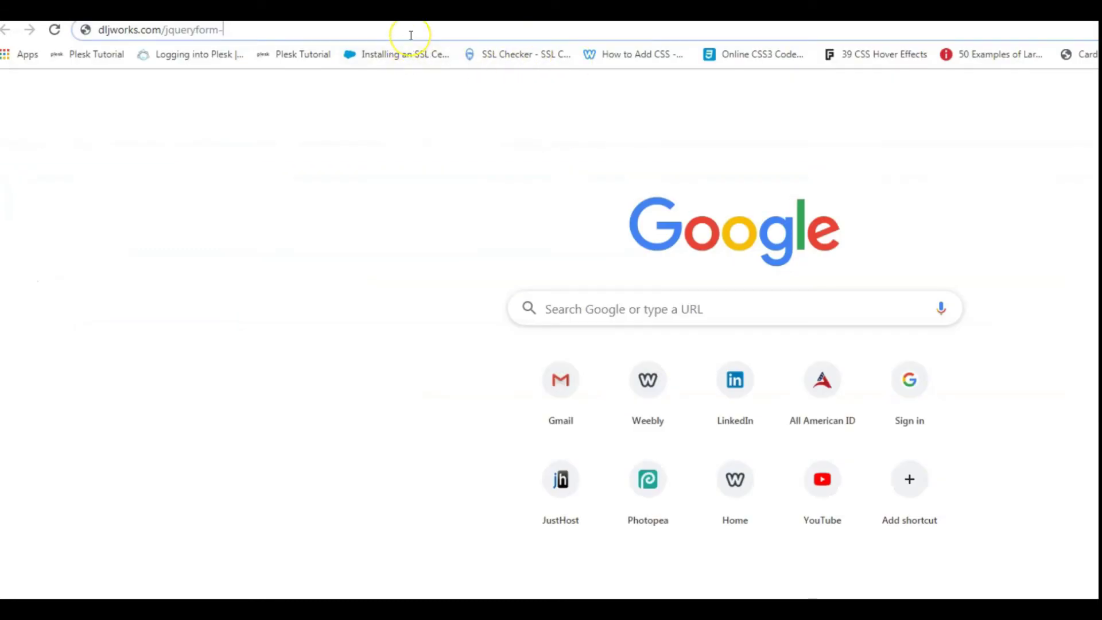
pyautogui.write('03')
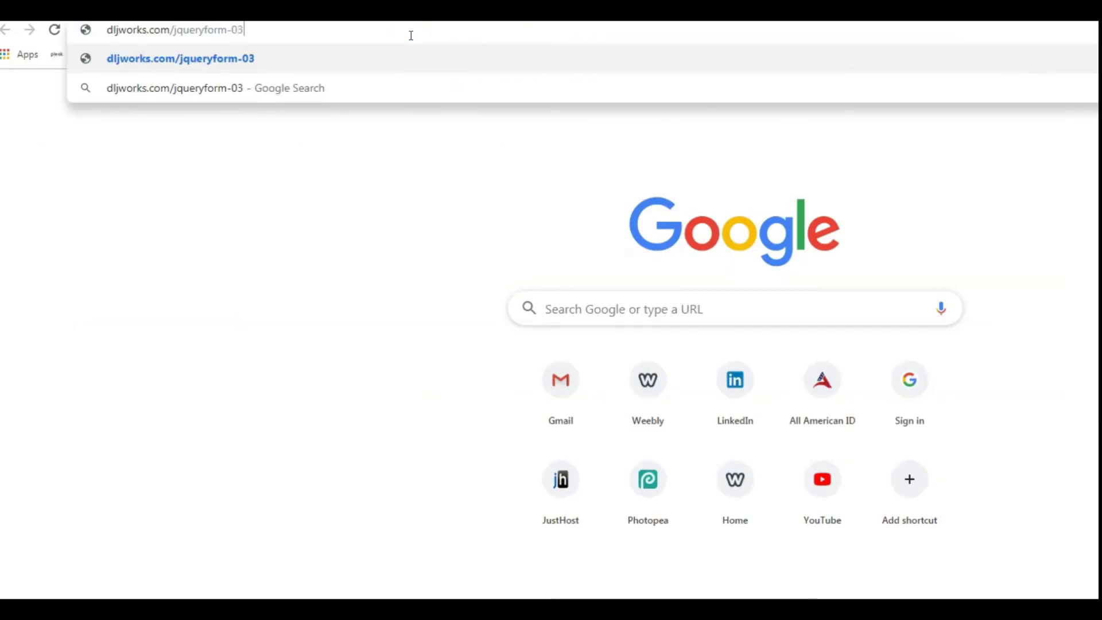
pyautogui.write('bd89/form')
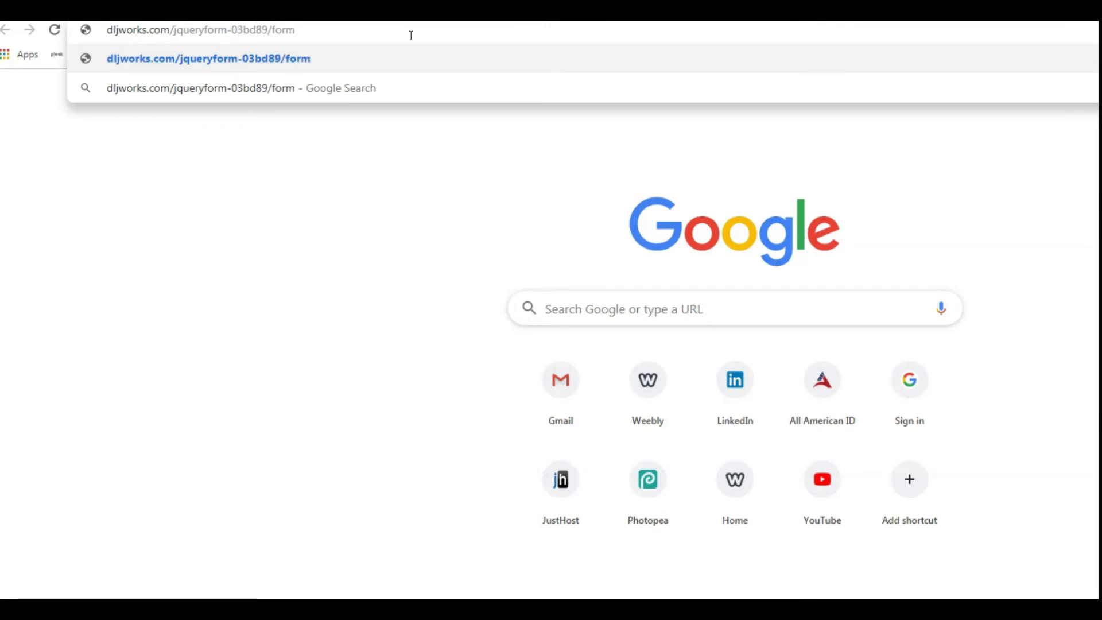
pyautogui.write('.html')
pyautogui.press('Return')
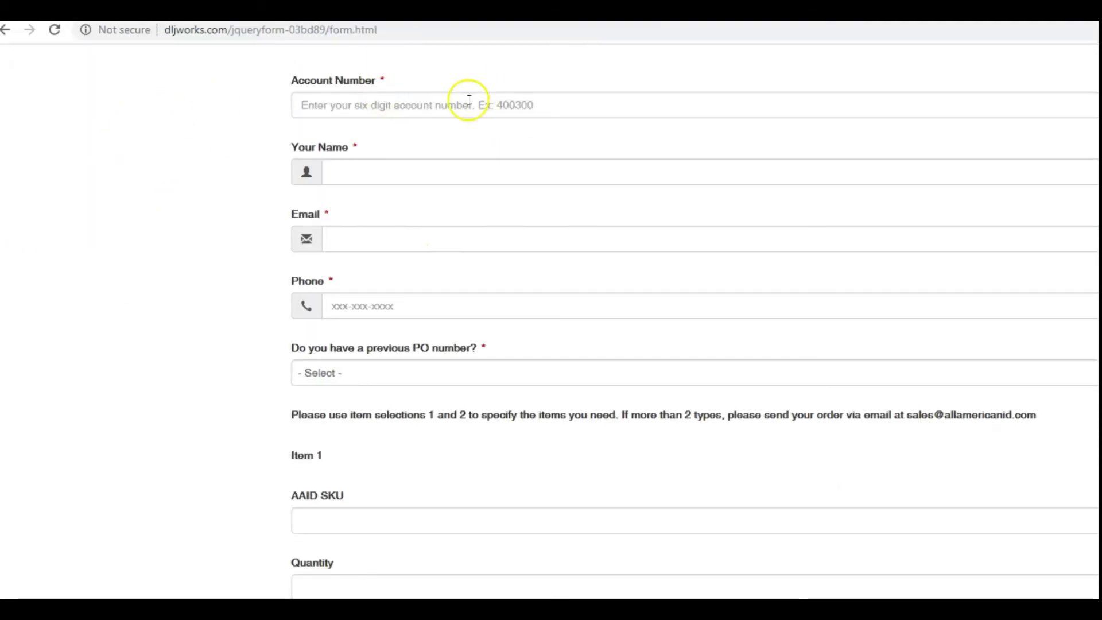
pyautogui.scroll(-15, 234, 253)
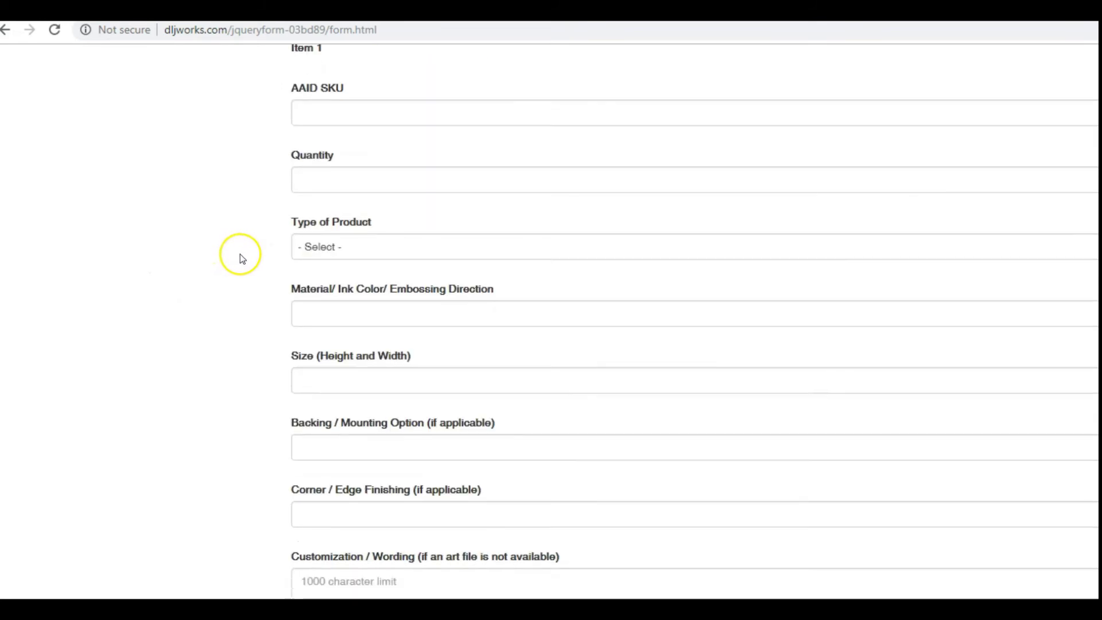
pyautogui.scroll(15, 214, 431)
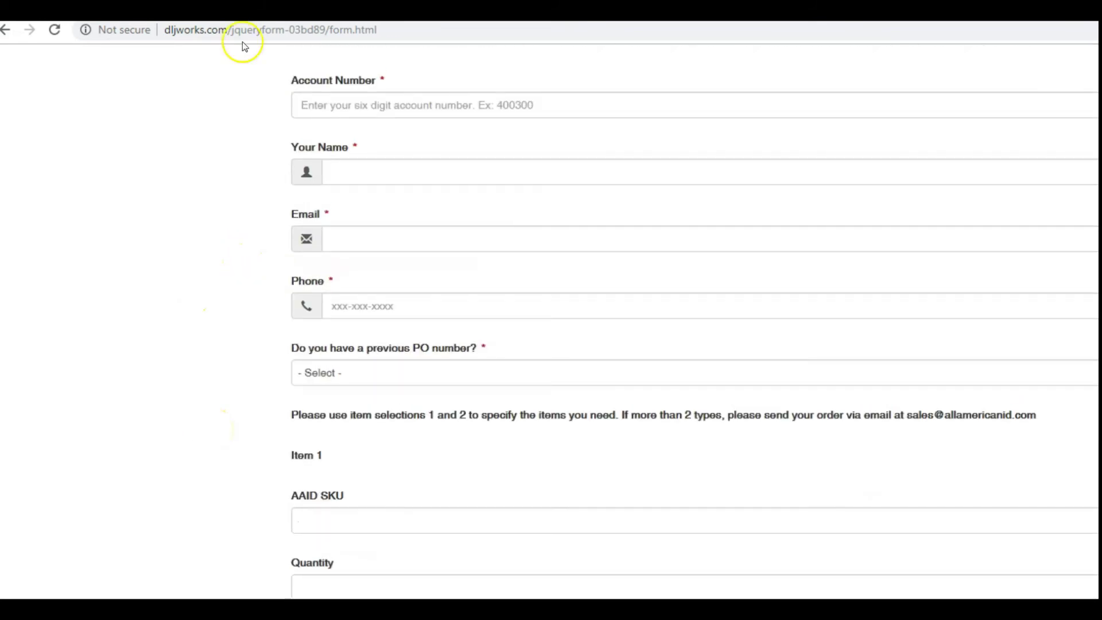